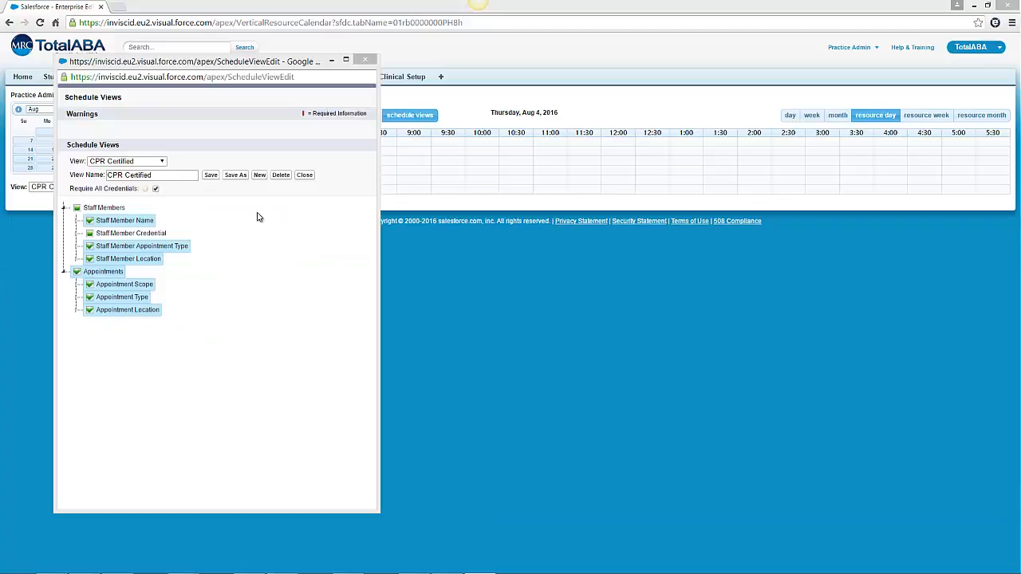
# Step: Start a blank schedule view and examine the Staff Member Name and Appointment Type filter options
pyautogui.click(261, 177)
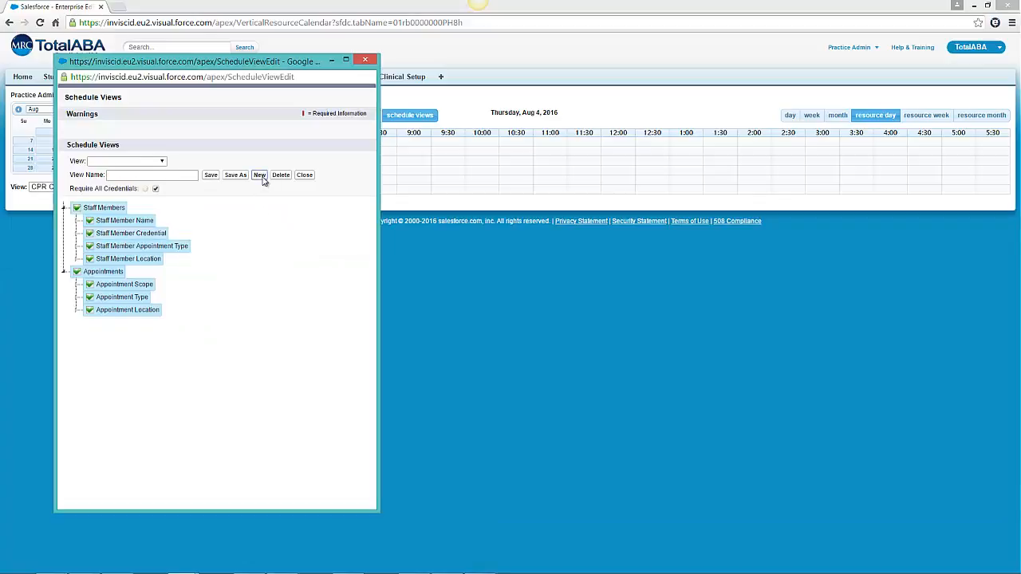
pyautogui.click(76, 222)
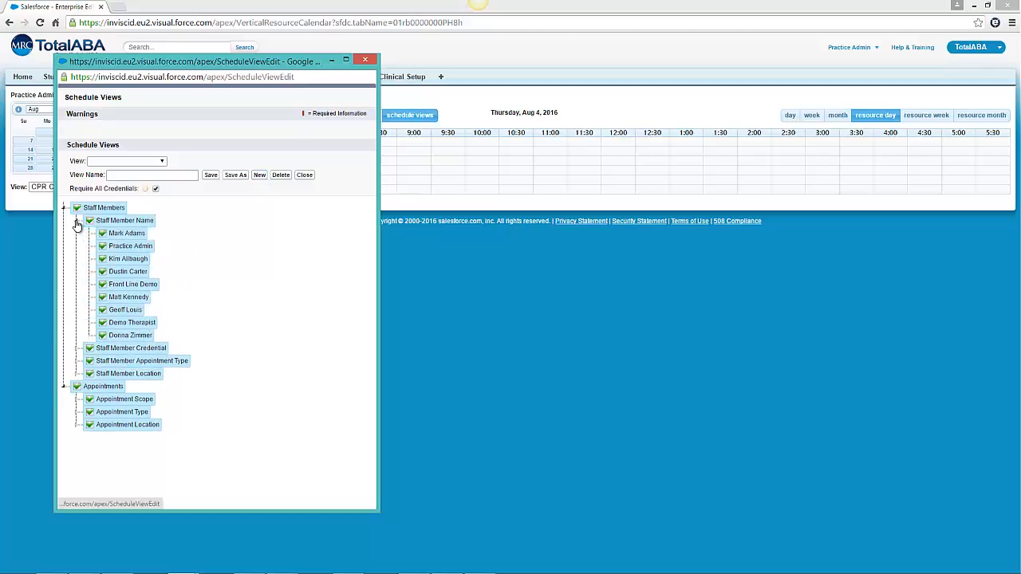
pyautogui.click(77, 224)
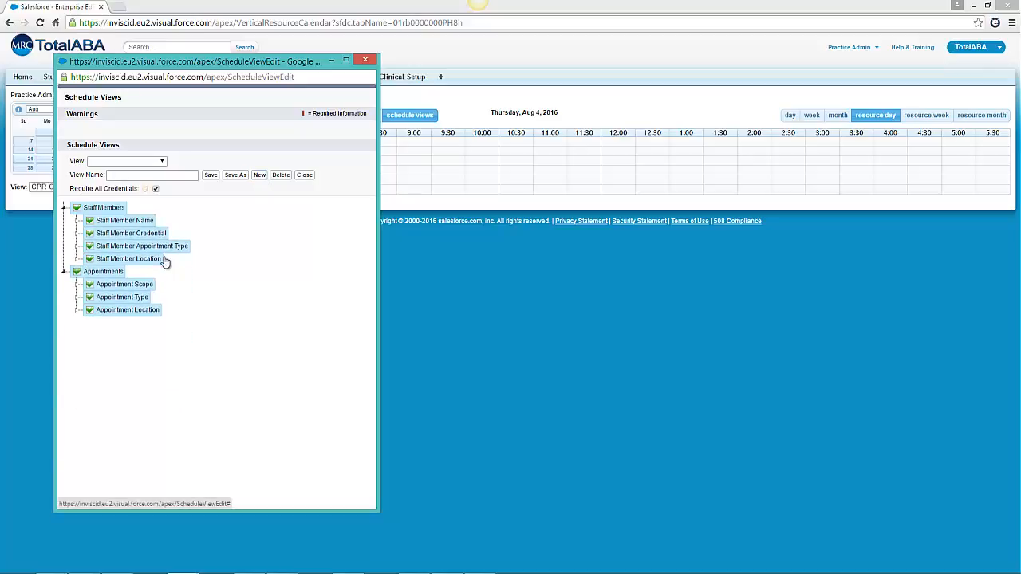
pyautogui.click(77, 300)
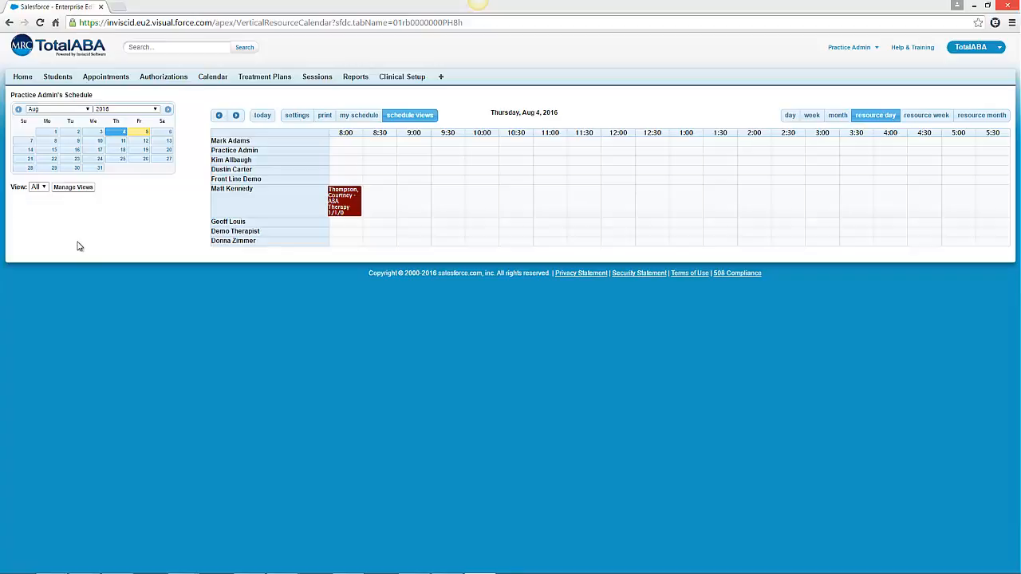
# Step: Keep the calendar on the All view, and create a new schedule view named with three staff members' first names
pyautogui.click(44, 188)
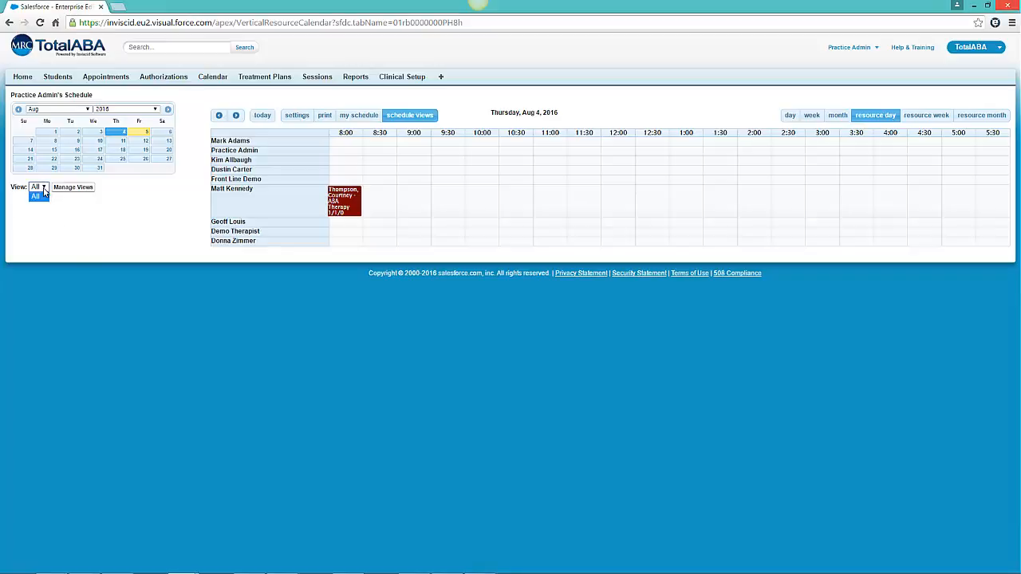
pyautogui.click(44, 196)
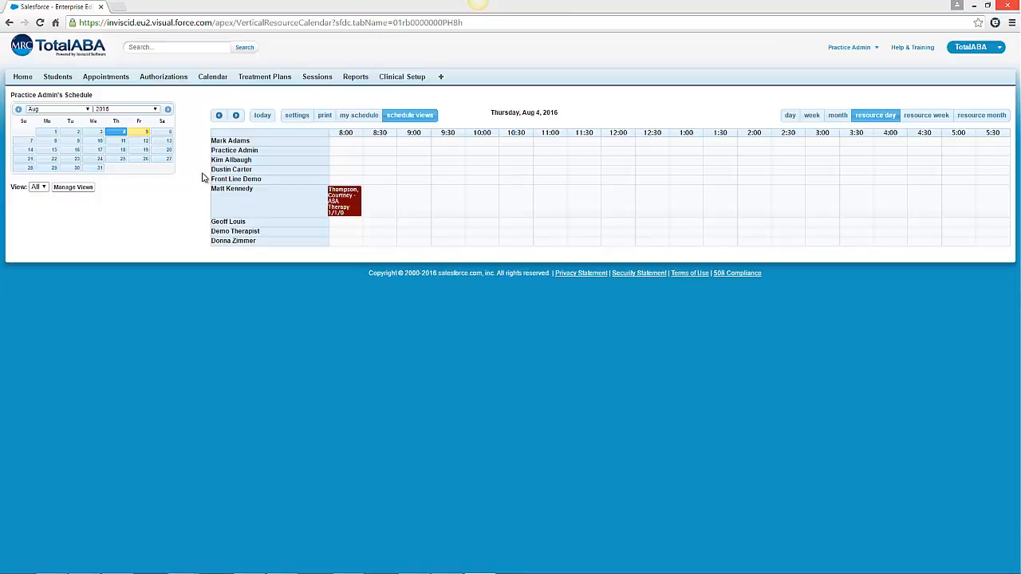
pyautogui.click(85, 191)
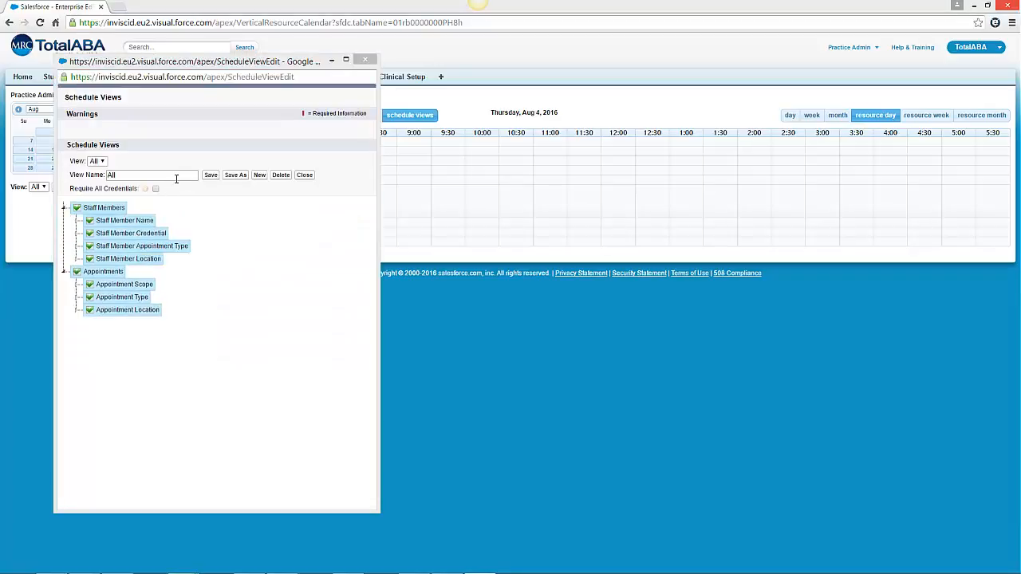
pyautogui.click(261, 178)
pyautogui.click(260, 175)
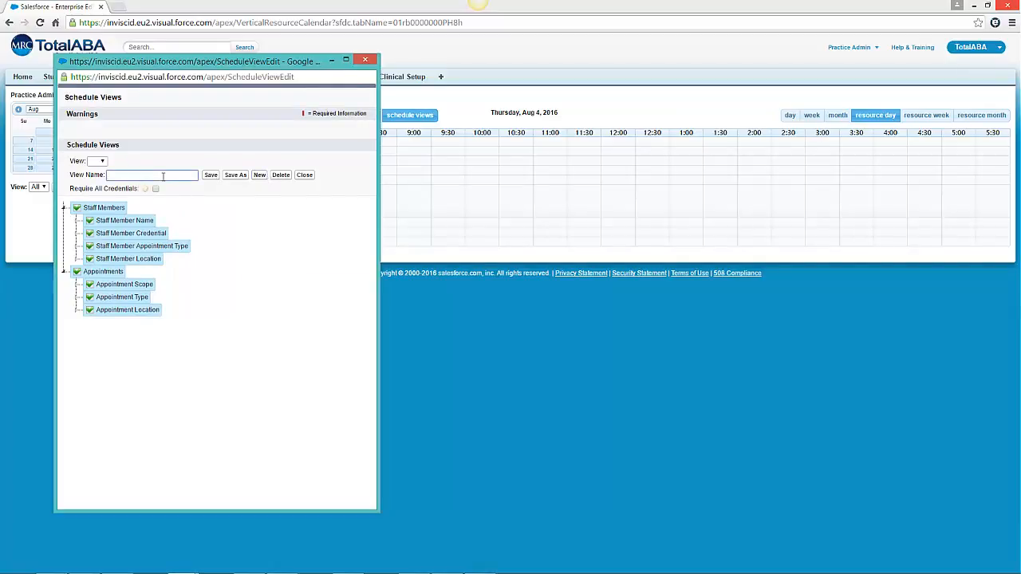
pyautogui.write('M')
pyautogui.write('ark.')
pyautogui.write(' Dustin and K')
pyautogui.write('im')
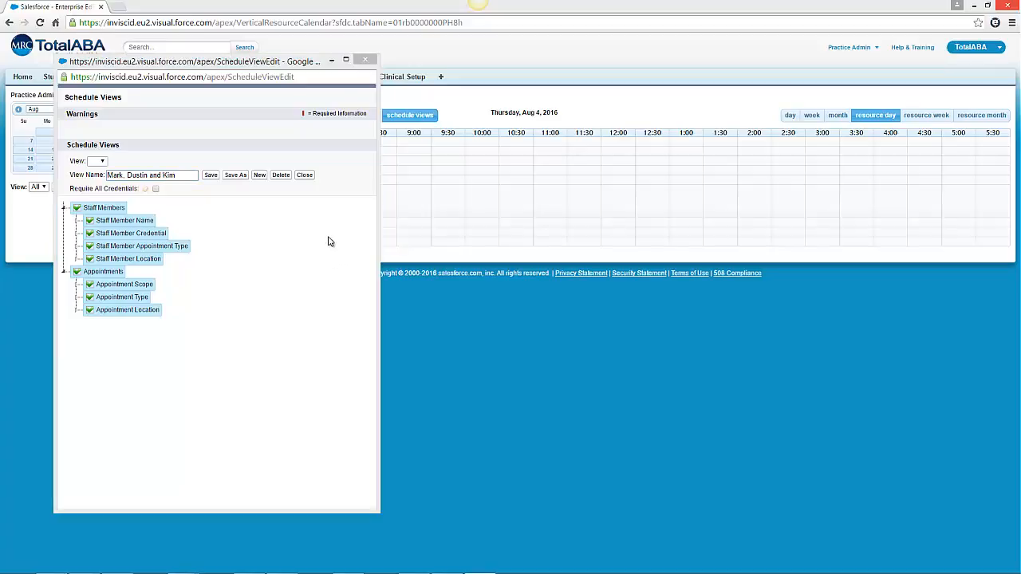
# Step: Limit the Staff Member Name filter to only the three people in the view's name and save the view
pyautogui.click(76, 221)
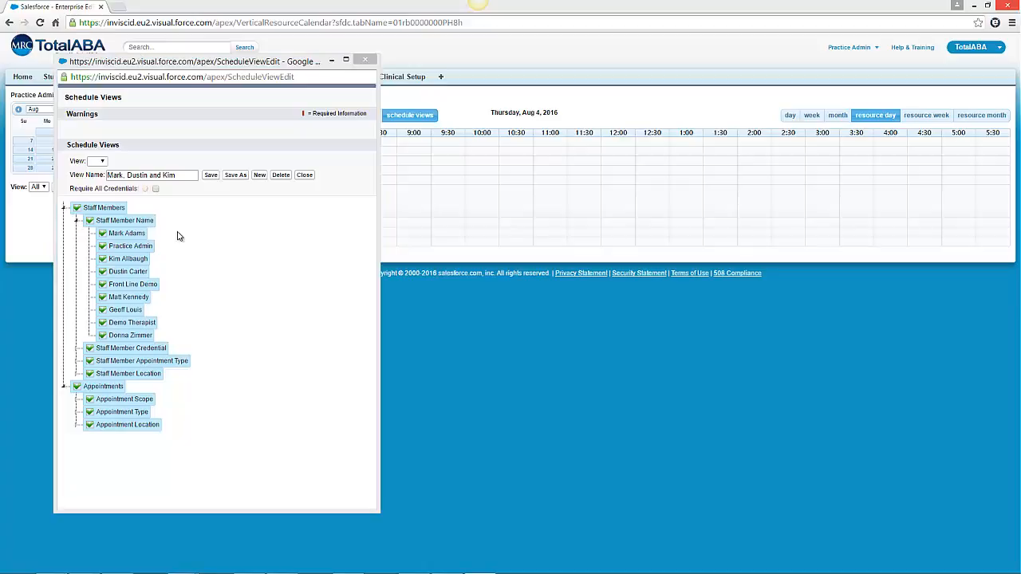
pyautogui.click(89, 221)
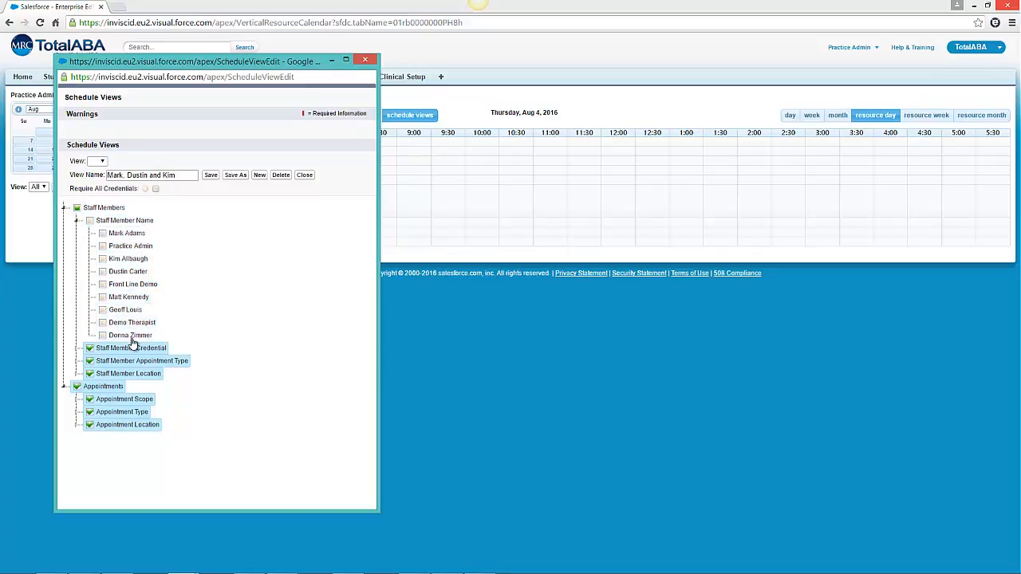
pyautogui.click(103, 234)
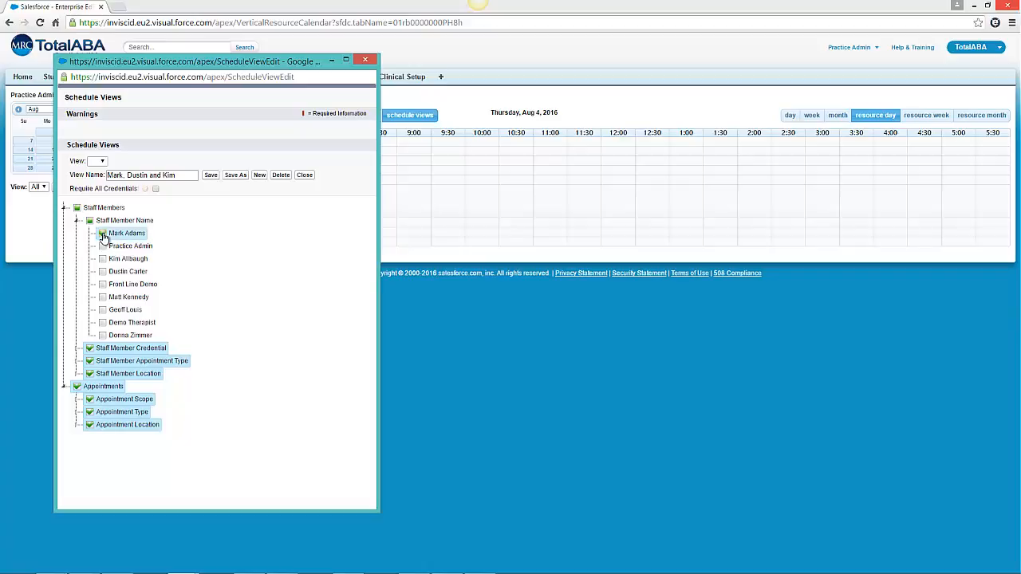
pyautogui.click(103, 271)
pyautogui.click(102, 258)
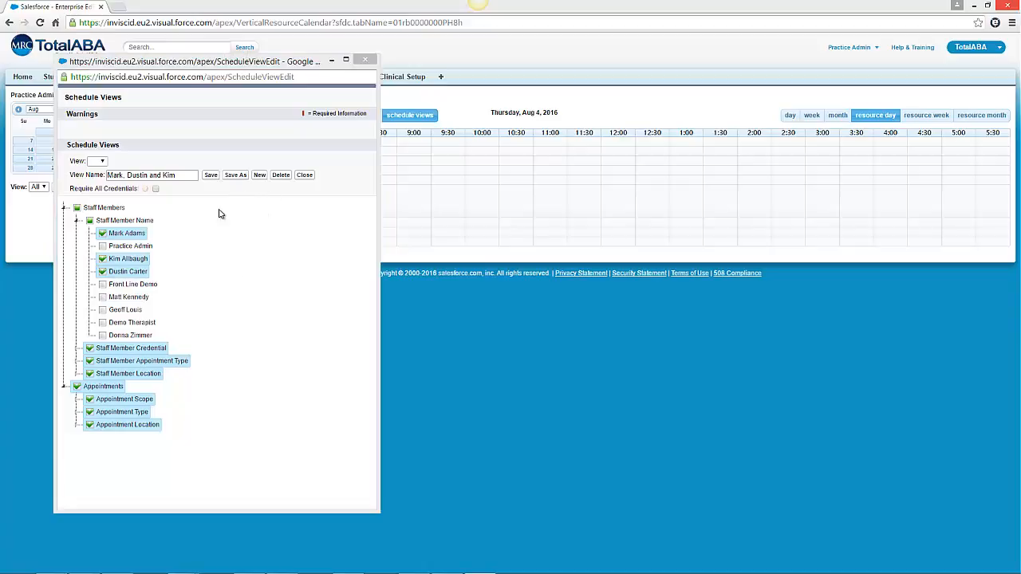
pyautogui.click(211, 176)
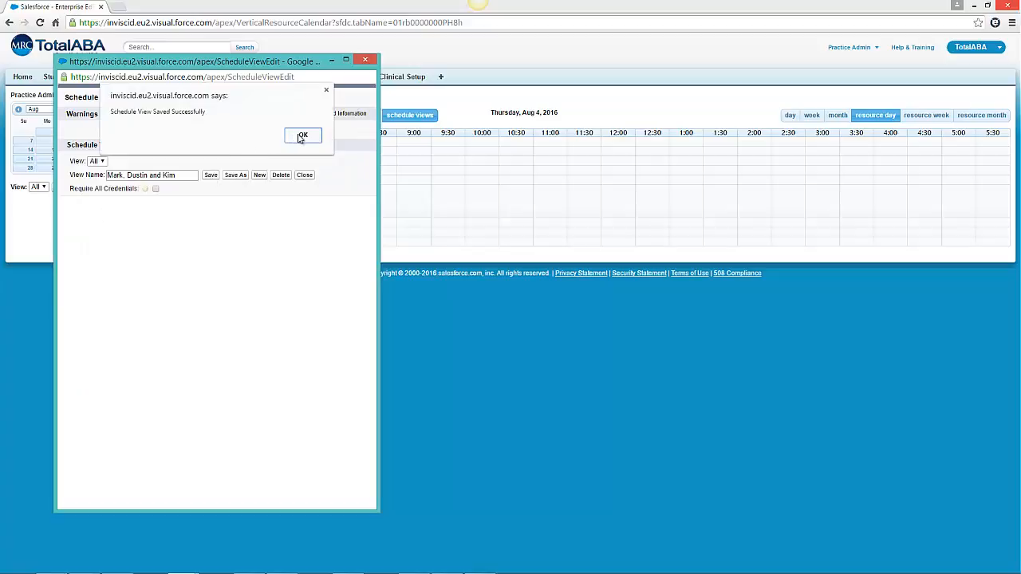
pyautogui.click(303, 136)
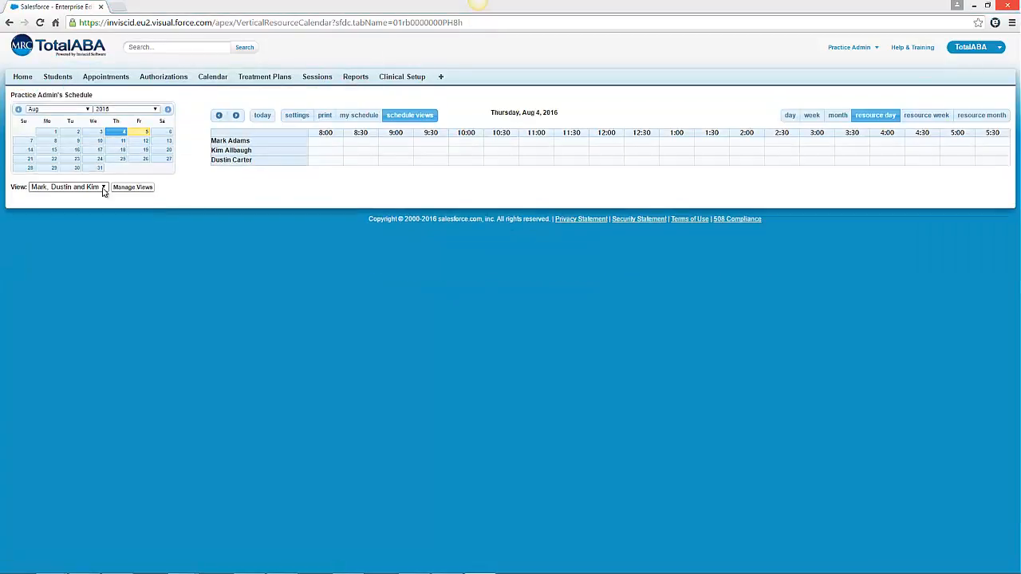
pyautogui.click(103, 188)
pyautogui.click(103, 190)
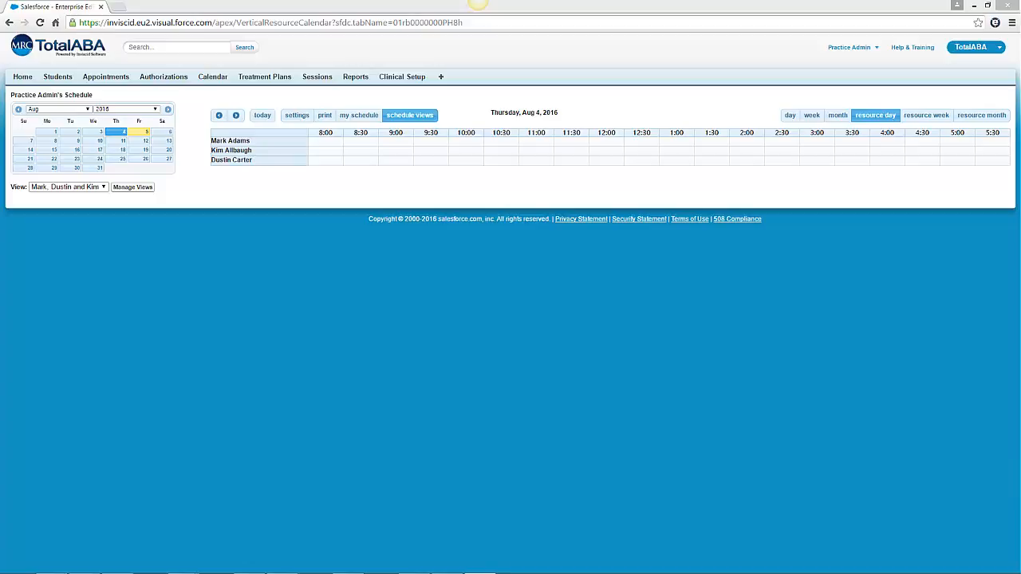
# Step: Create another new schedule view named CPR Certified
pyautogui.click(150, 189)
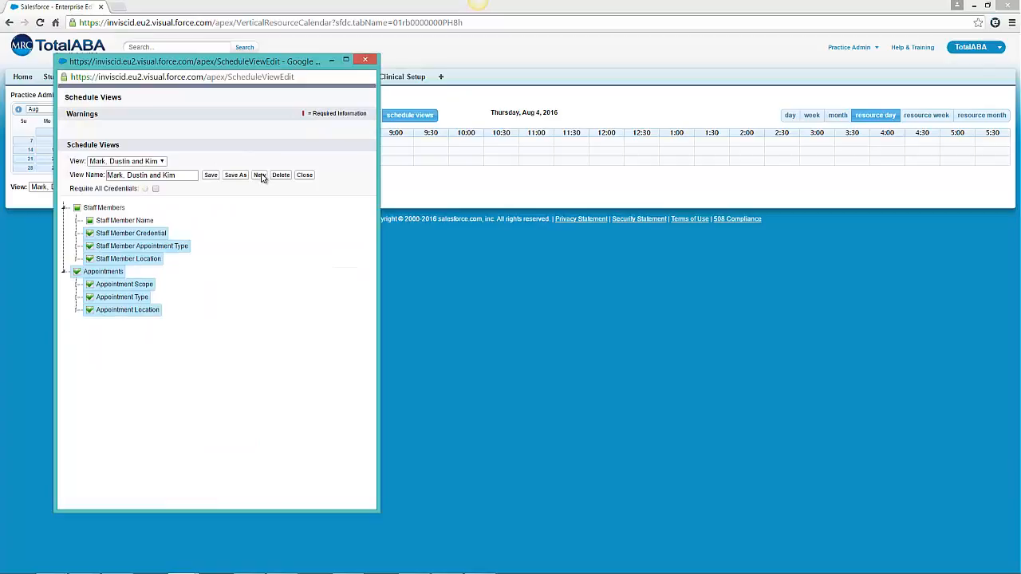
pyautogui.click(260, 175)
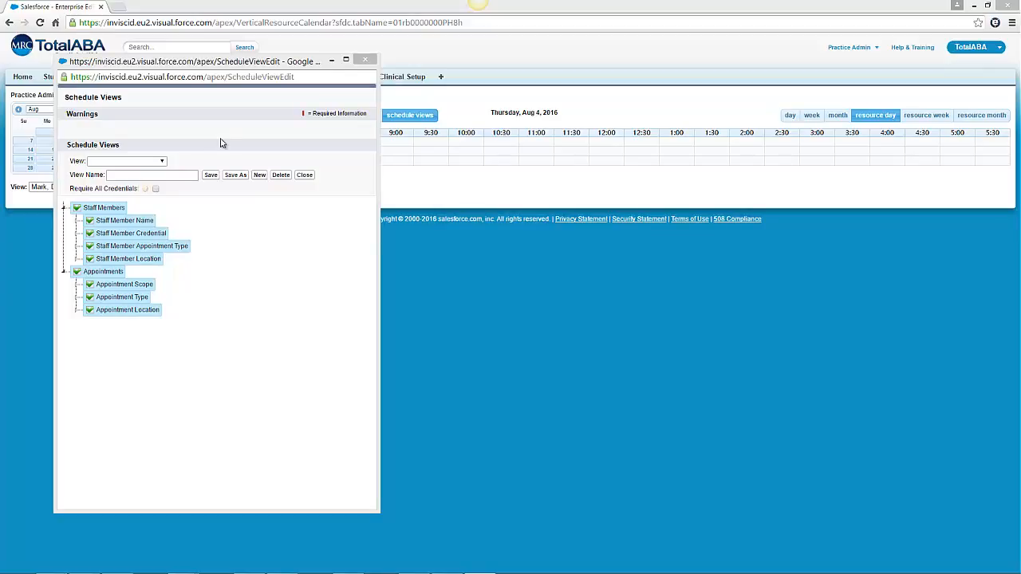
pyautogui.click(173, 175)
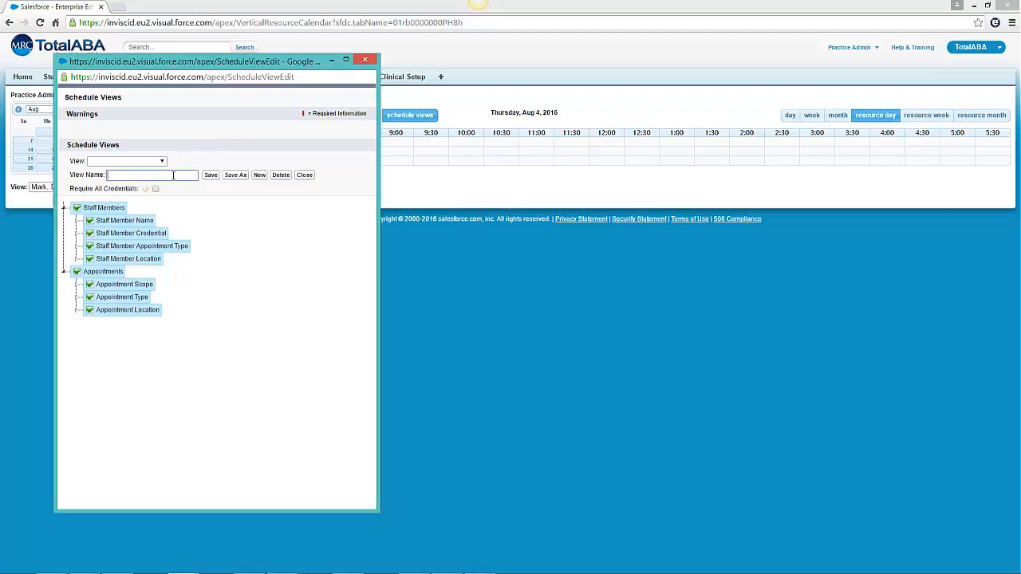
pyautogui.write('CPR Certifies')
pyautogui.press('BackSpace')
pyautogui.write('d')
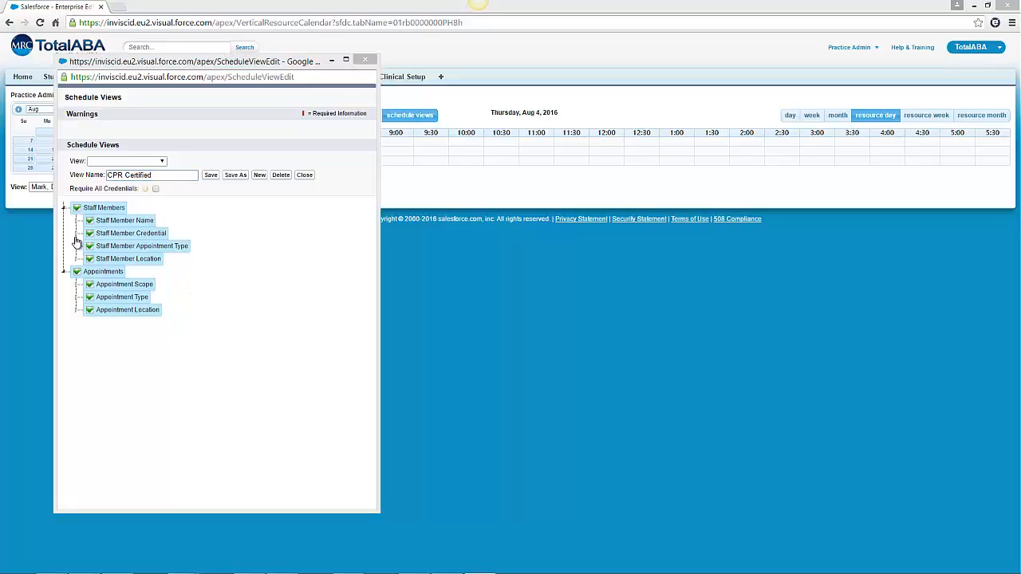
# Step: Limit the Staff Member Credential filter to only CPR Certificate and save the CPR Certified view
pyautogui.click(75, 236)
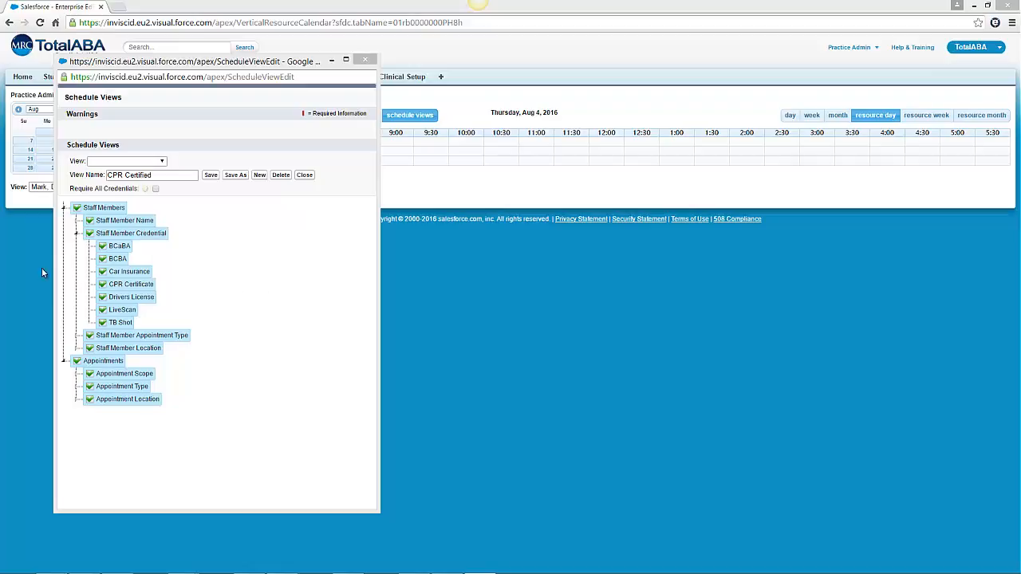
pyautogui.click(90, 234)
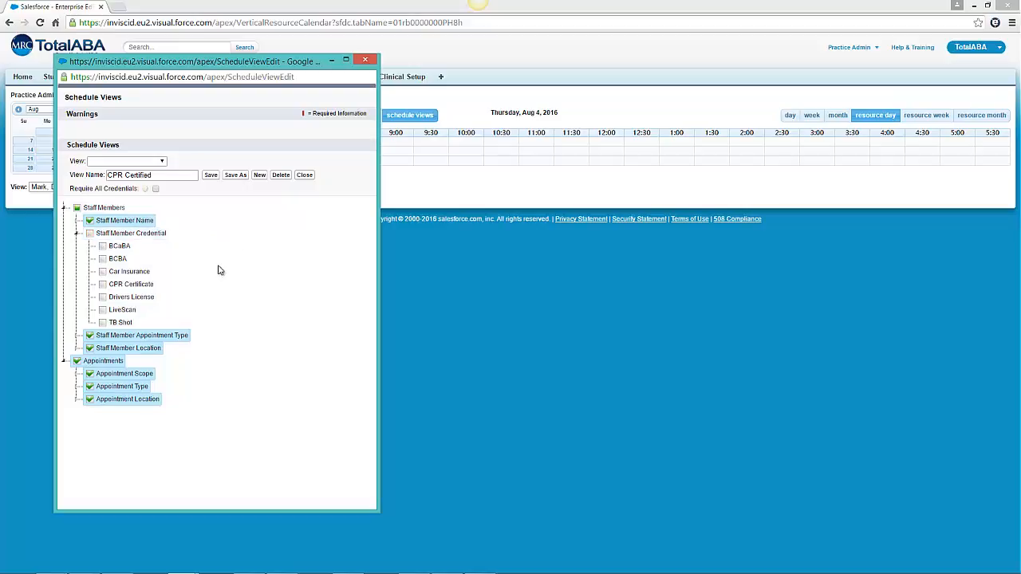
pyautogui.click(102, 285)
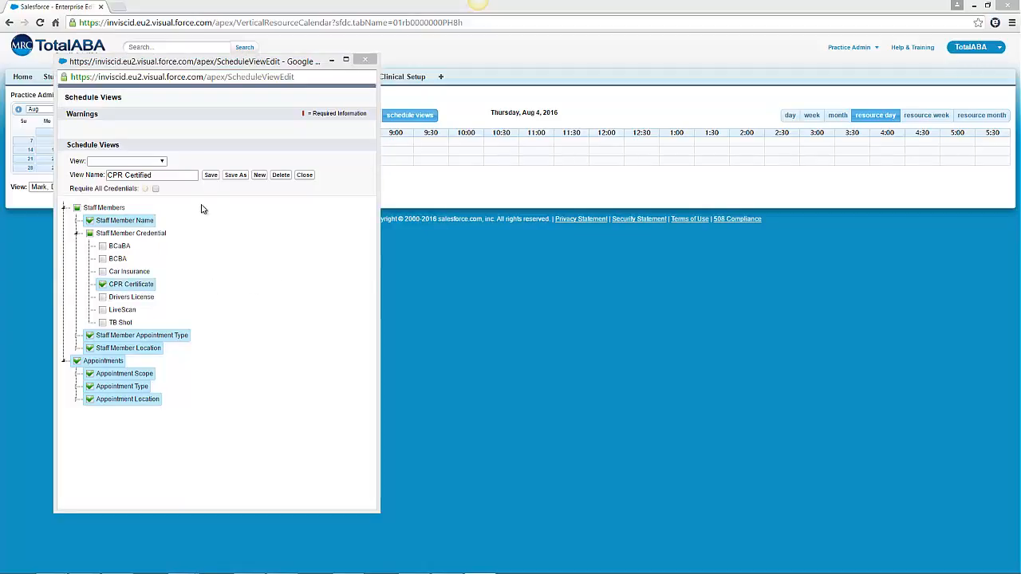
pyautogui.click(211, 177)
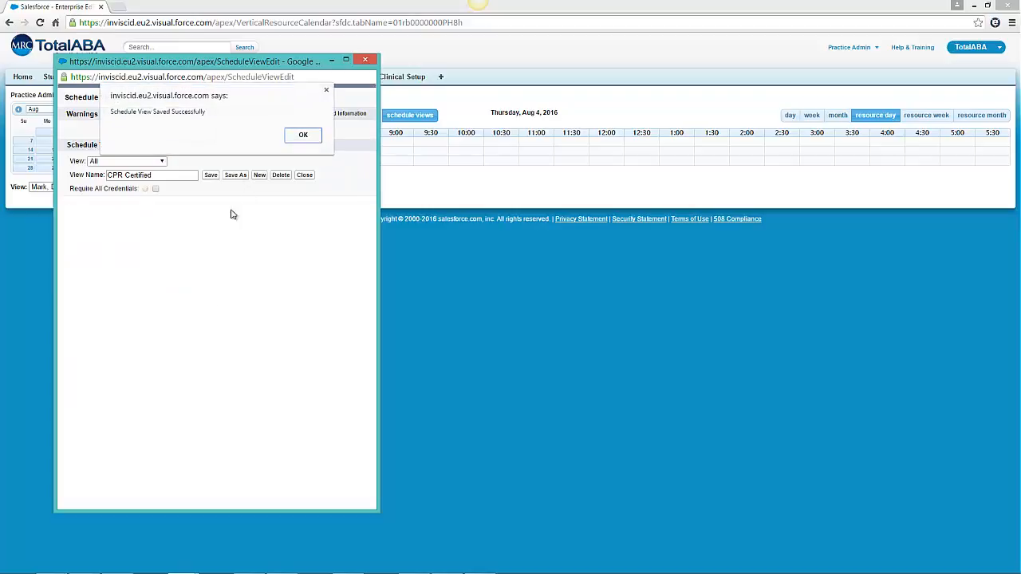
pyautogui.click(316, 140)
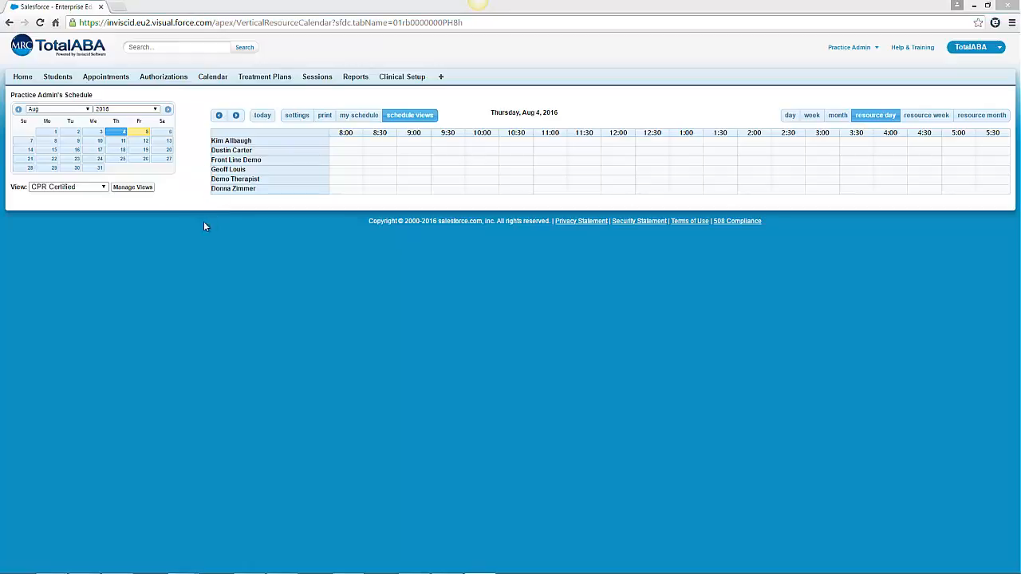
# Step: Edit the CPR Certified view to also include the BCBA credential and require all credentials
pyautogui.click(136, 189)
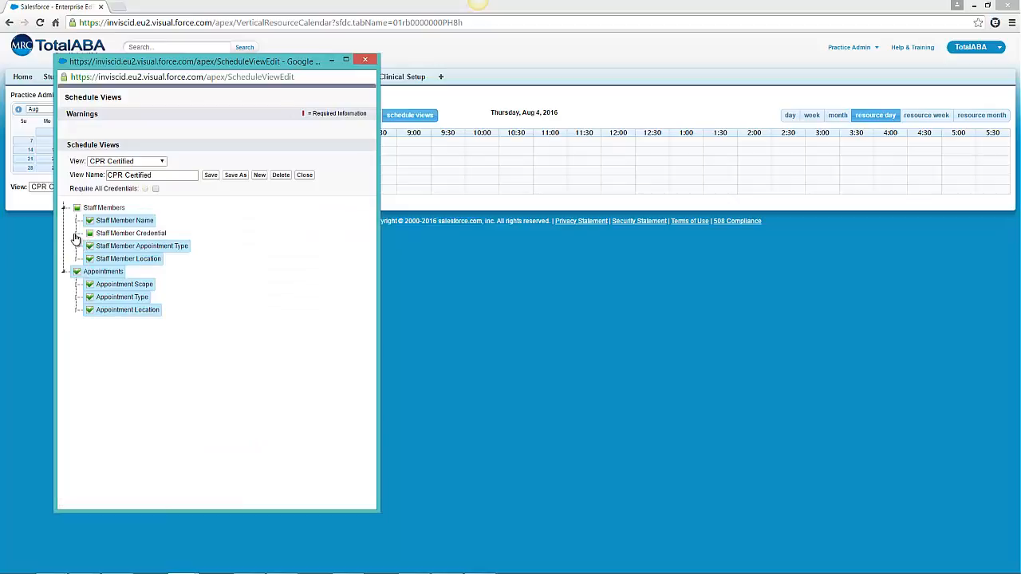
pyautogui.click(76, 234)
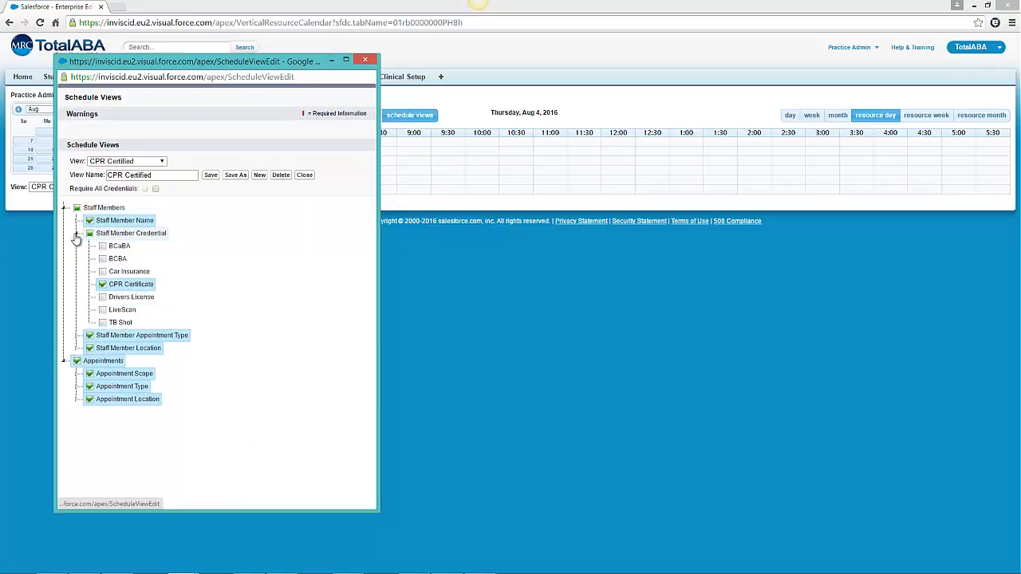
pyautogui.click(732, 338)
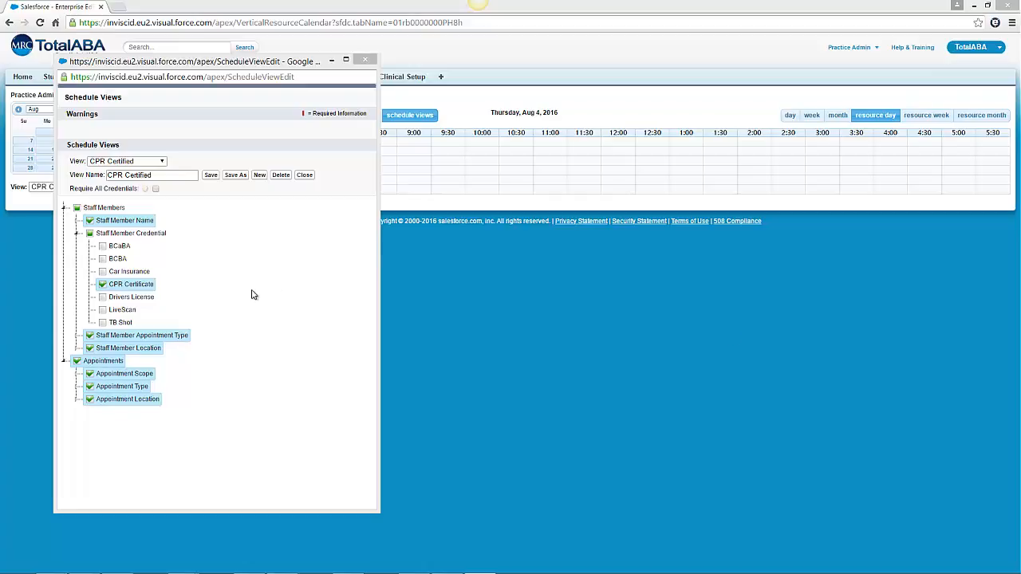
pyautogui.click(102, 260)
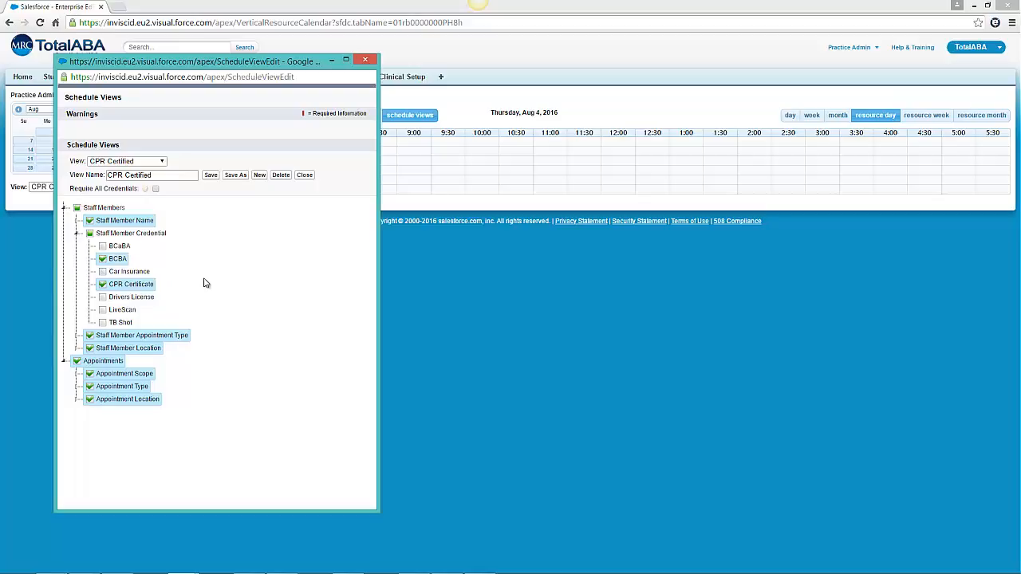
pyautogui.click(803, 316)
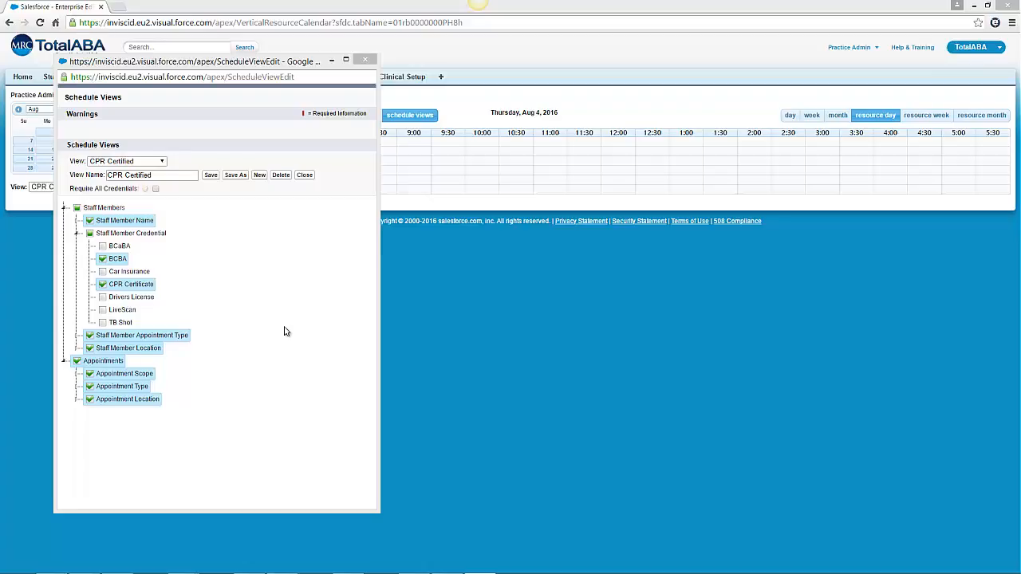
pyautogui.click(155, 189)
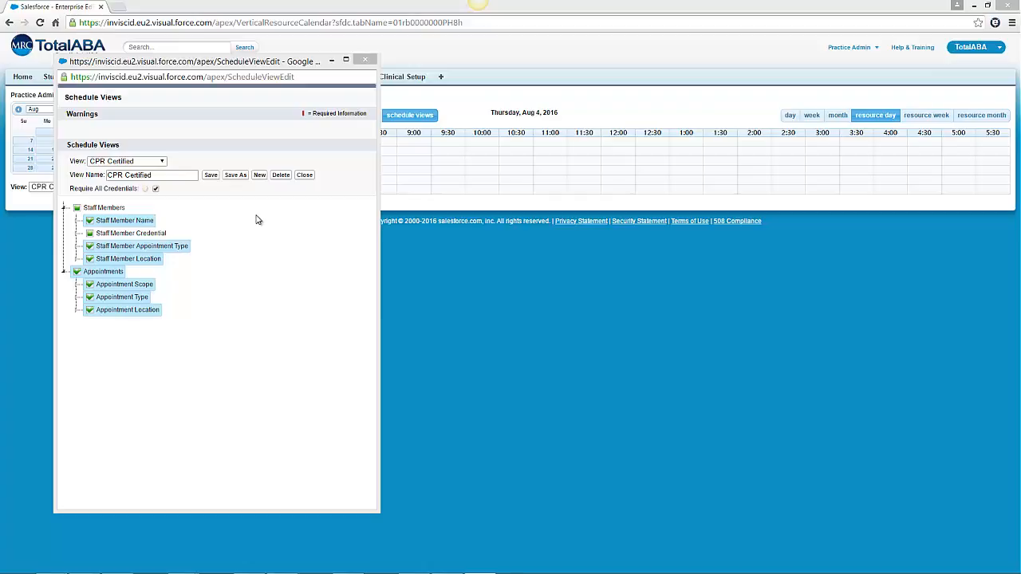
# Step: Start another new schedule view and review the staff members and appointment types available for filtering
pyautogui.click(259, 176)
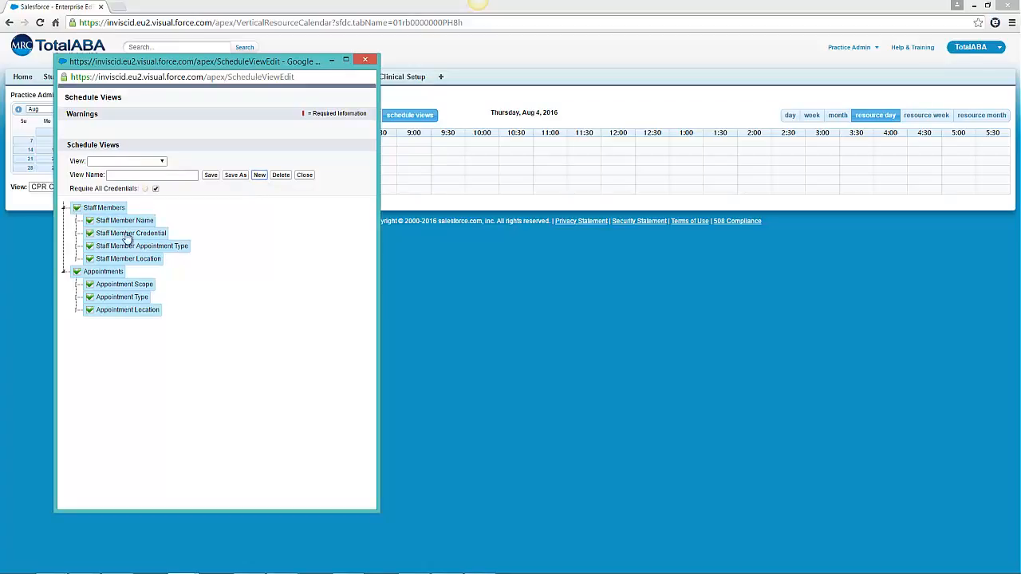
pyautogui.click(77, 221)
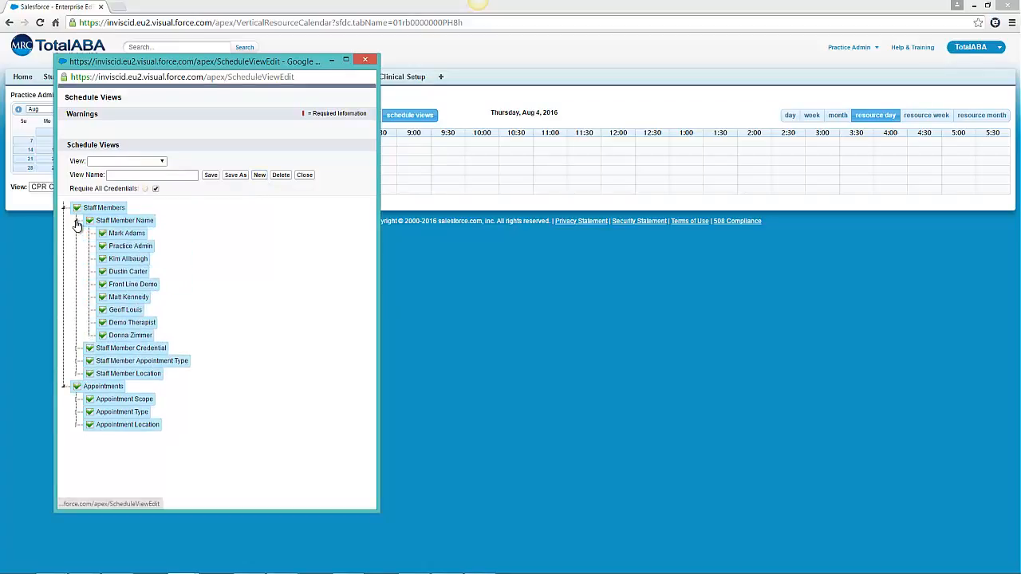
pyautogui.click(76, 221)
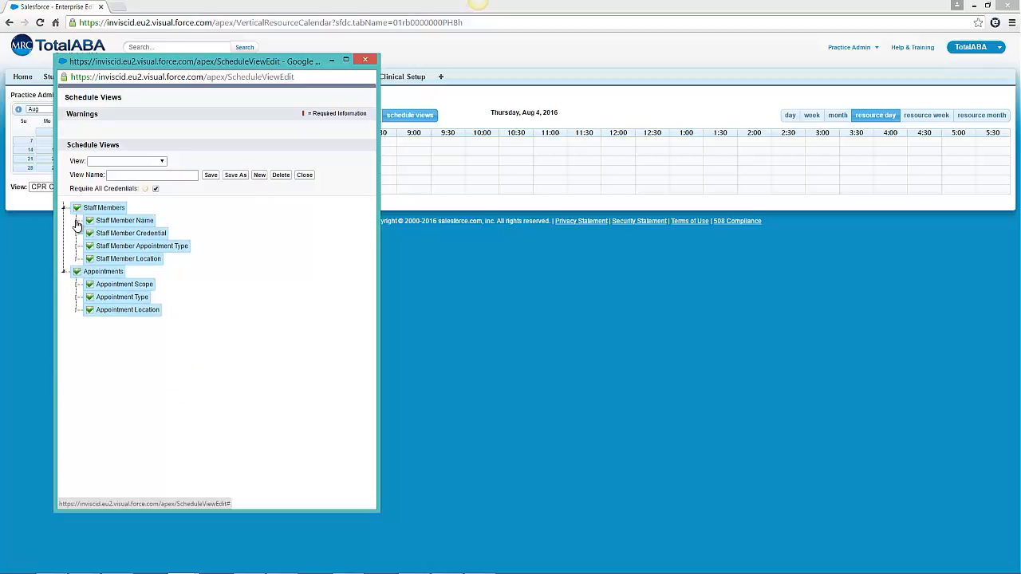
pyautogui.click(77, 298)
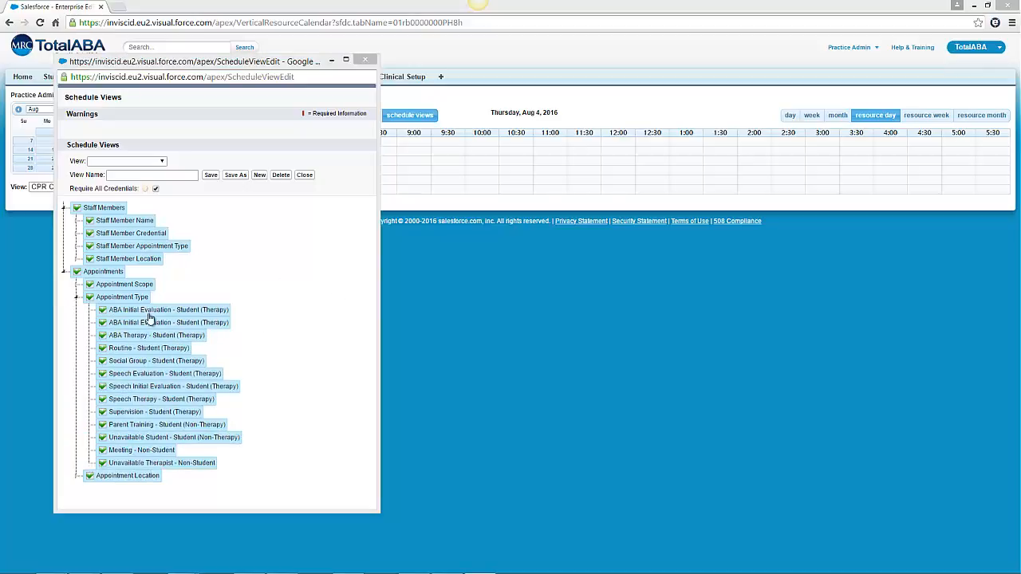
# Step: Limit the Appointment Type filter of the new view to only ABA Therapy - Student (Therapy)
pyautogui.click(90, 298)
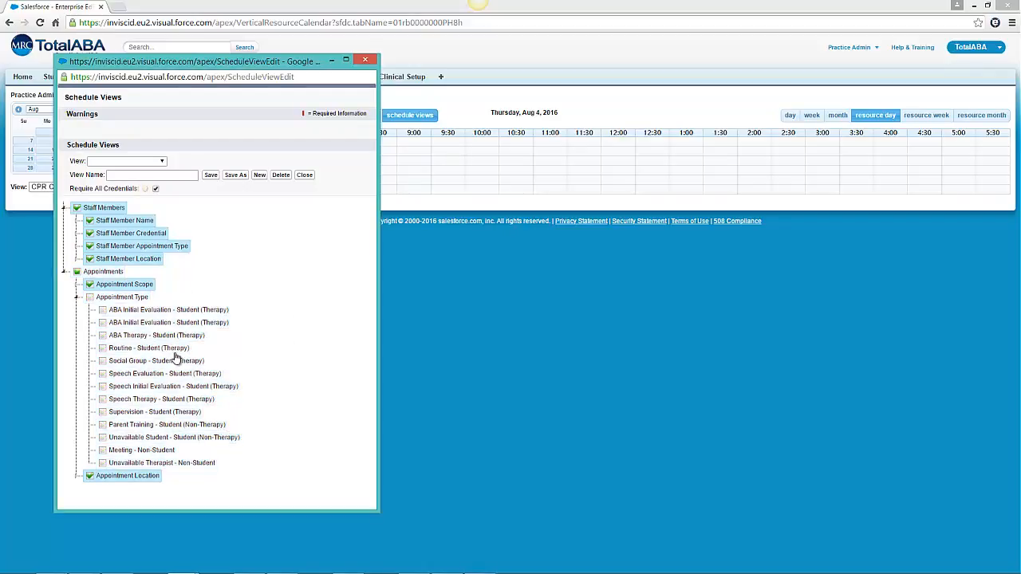
pyautogui.click(102, 339)
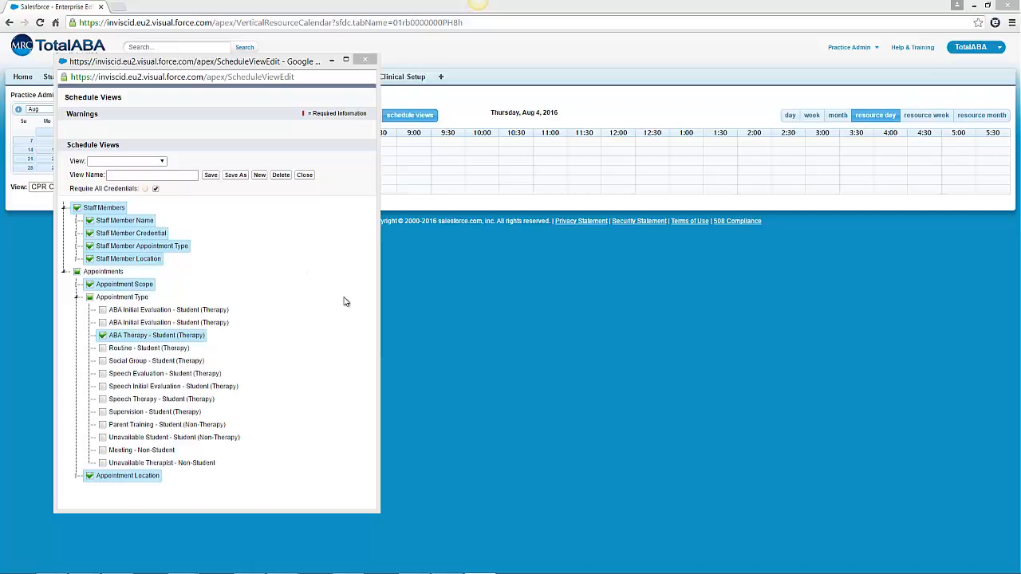
# Step: Review the appointment scopes and locations available for filtering, and close the schedule view editor without saving
pyautogui.click(77, 285)
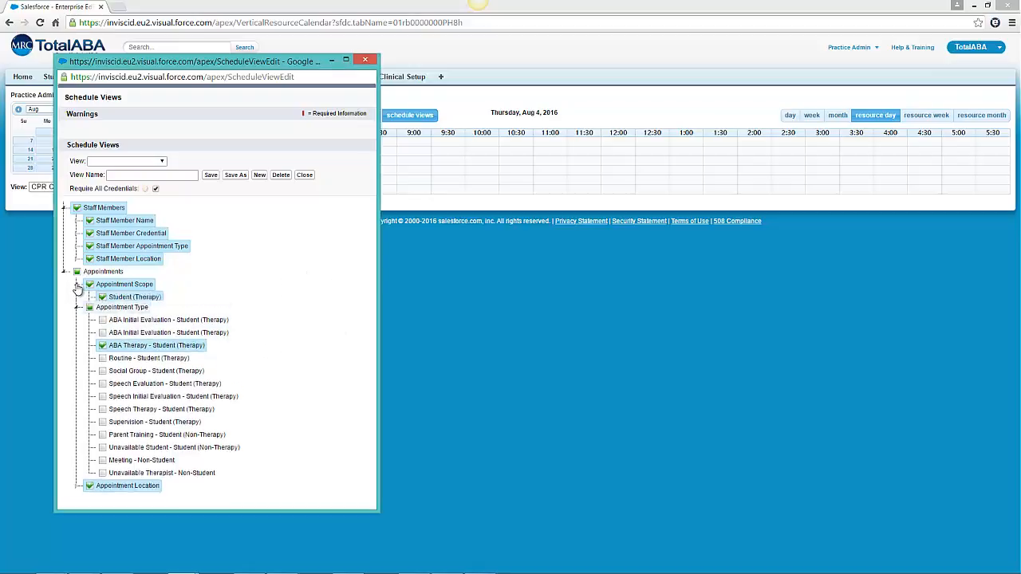
pyautogui.scroll(-1, 212, 287)
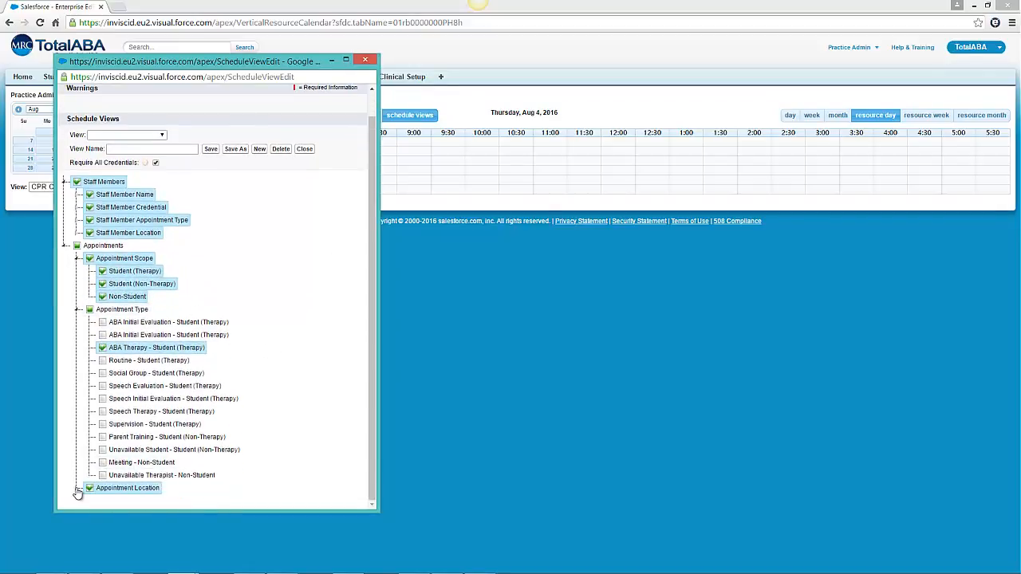
pyautogui.scroll(-1, 197, 410)
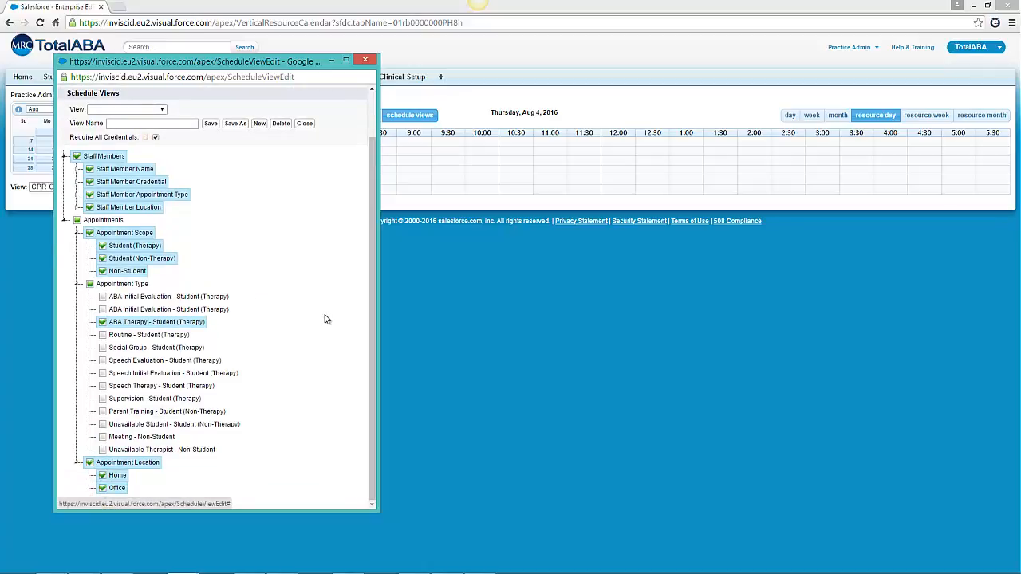
pyautogui.click(304, 123)
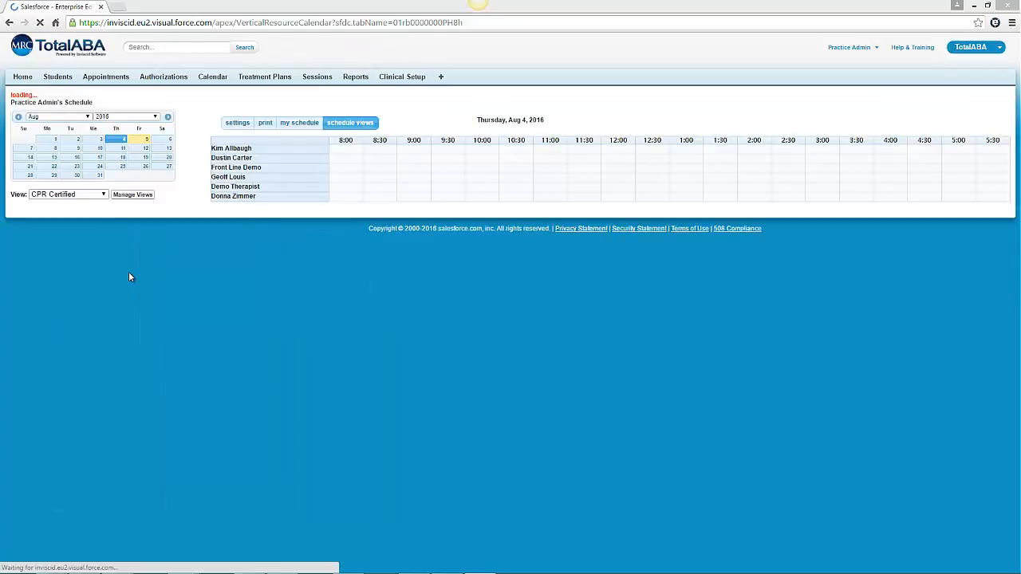
# Step: Delete the schedule view named after three staff members, and check the calendar's list of remaining views
pyautogui.click(102, 186)
pyautogui.click(157, 192)
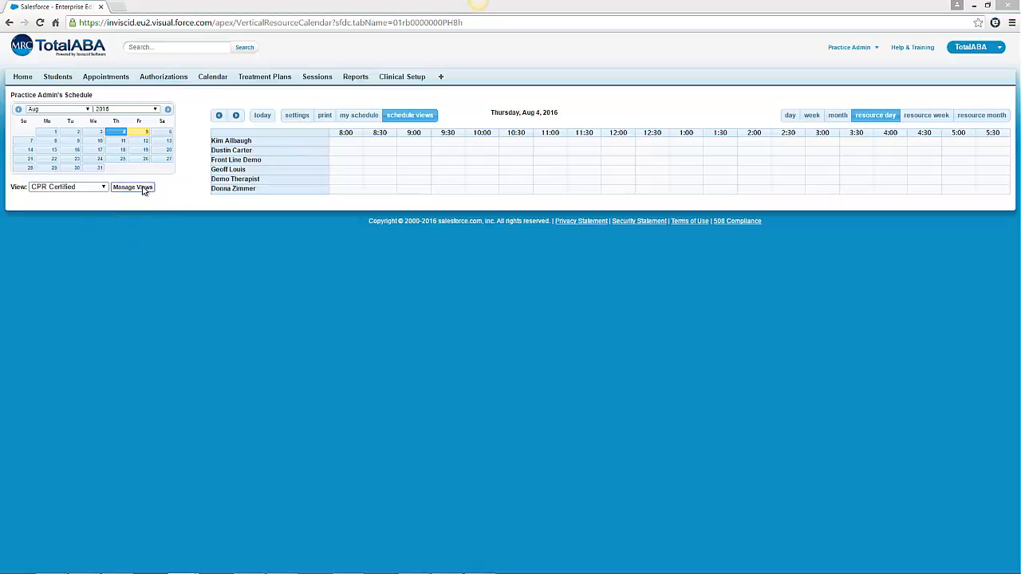
pyautogui.click(143, 189)
pyautogui.click(154, 163)
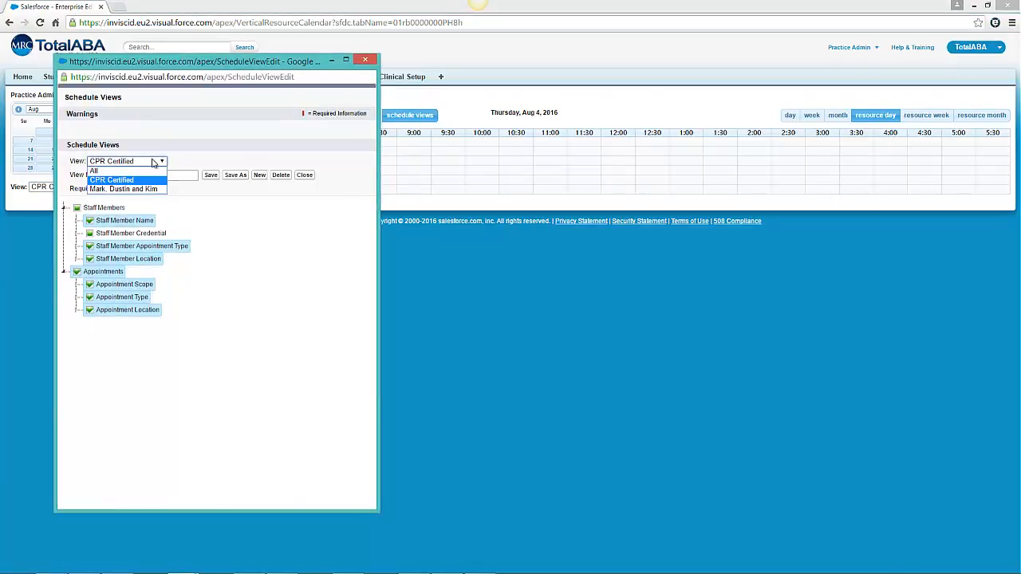
pyautogui.click(139, 189)
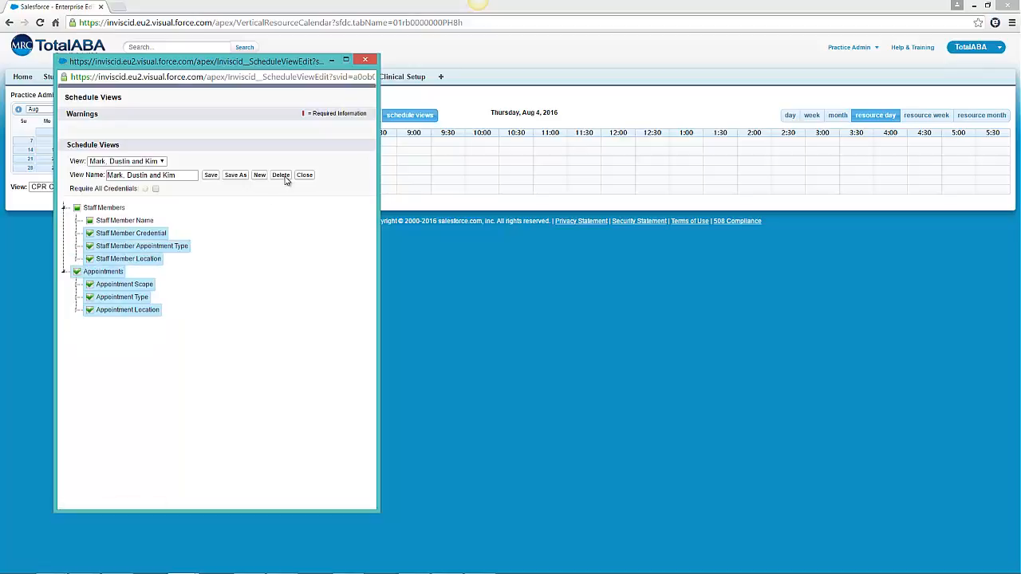
pyautogui.click(281, 175)
pyautogui.click(255, 134)
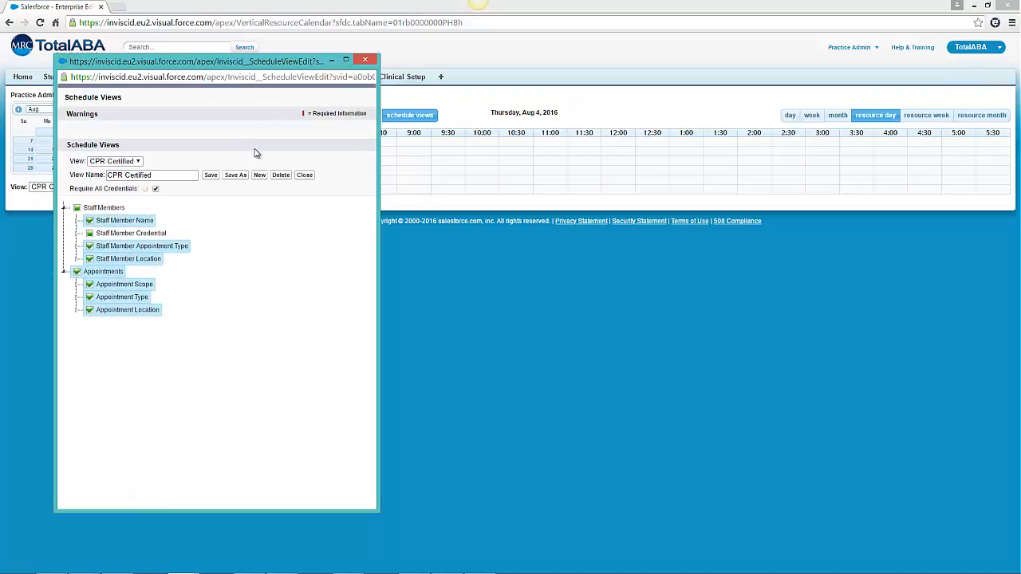
pyautogui.click(304, 175)
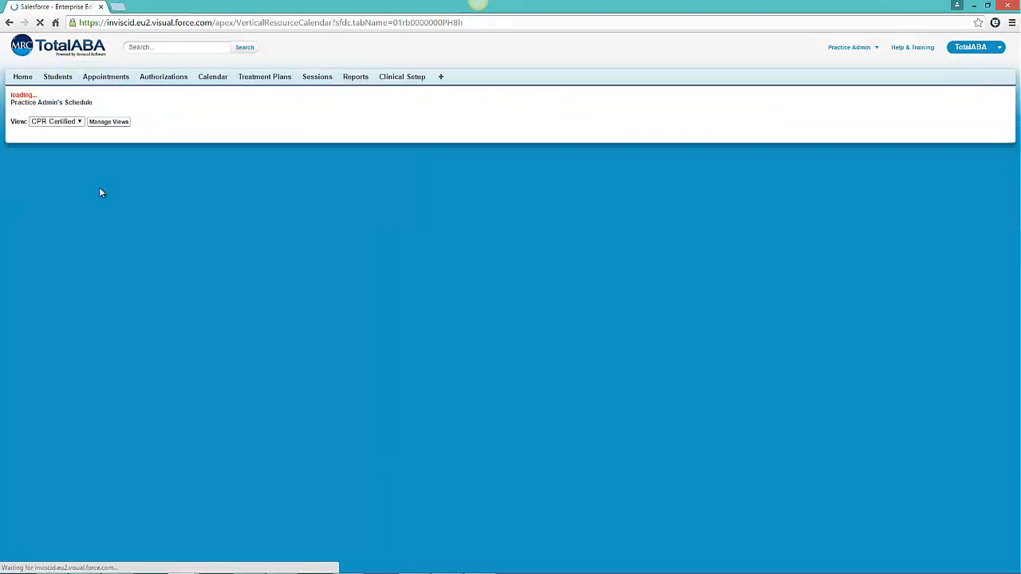
pyautogui.click(77, 188)
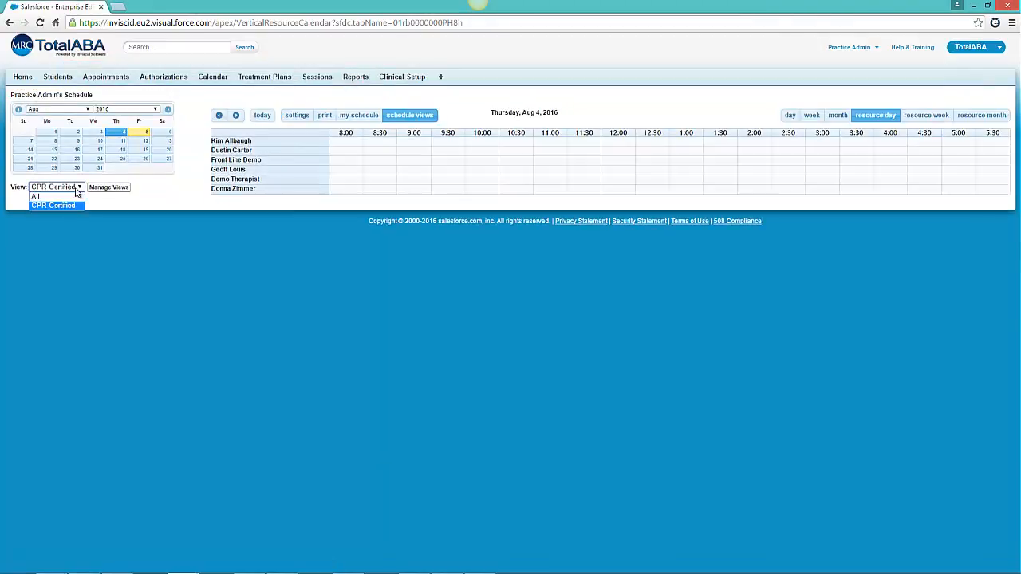